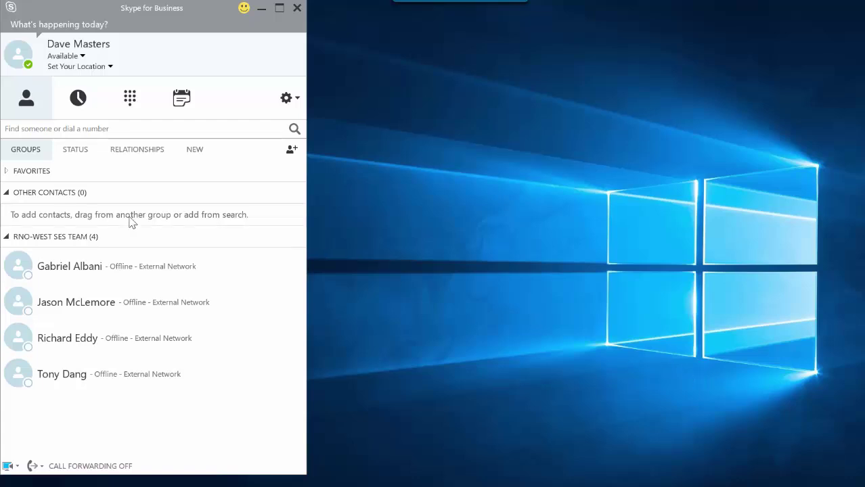
Search for the outside phone number and call it from the search result.
click(122, 132)
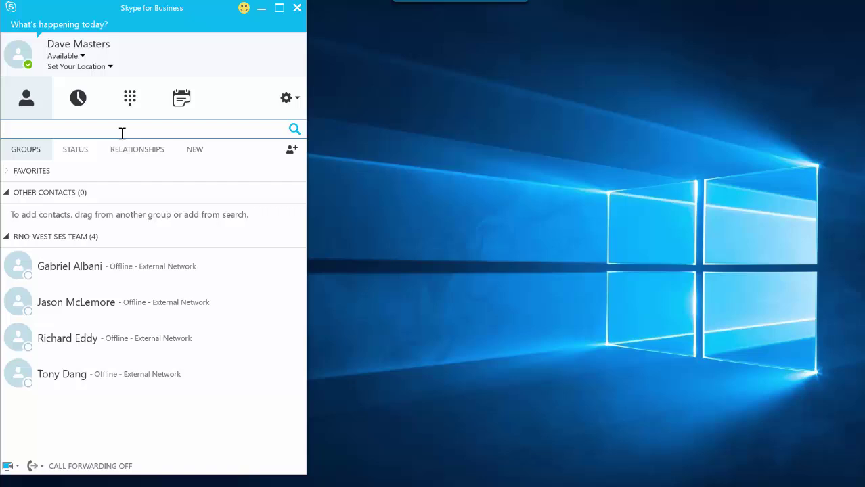
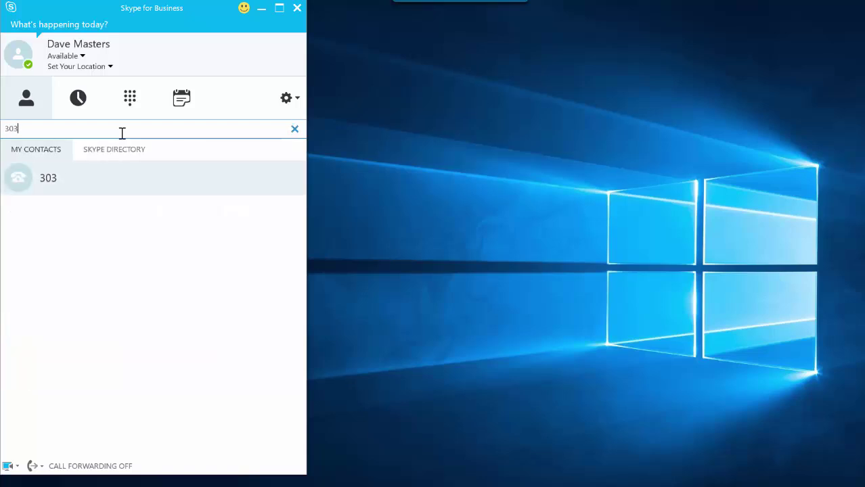
right_click(89, 178)
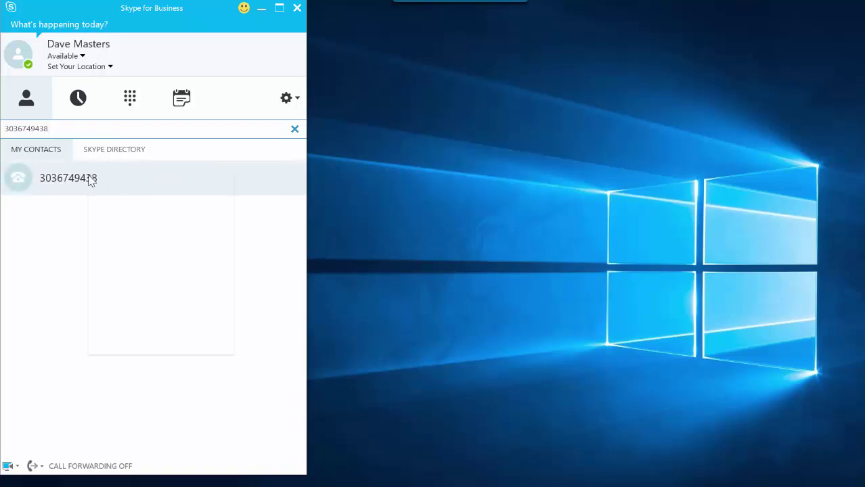
mouse_move(162, 201)
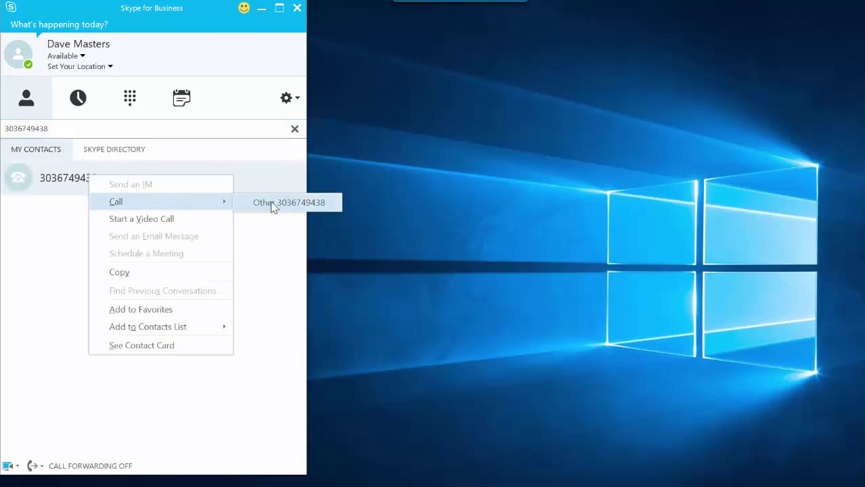
click(273, 206)
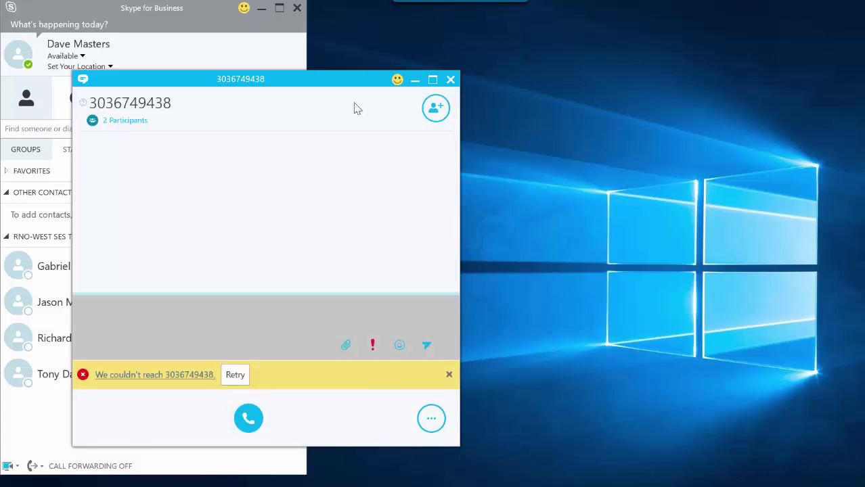
Close the failed call, re-search the number under RELATIONSHIPS, and call it via Other number.
click(450, 80)
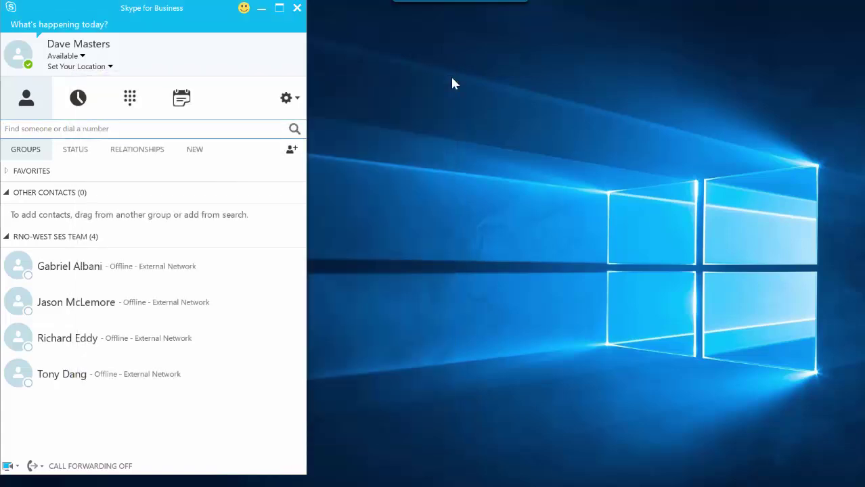
click(136, 129)
click(137, 149)
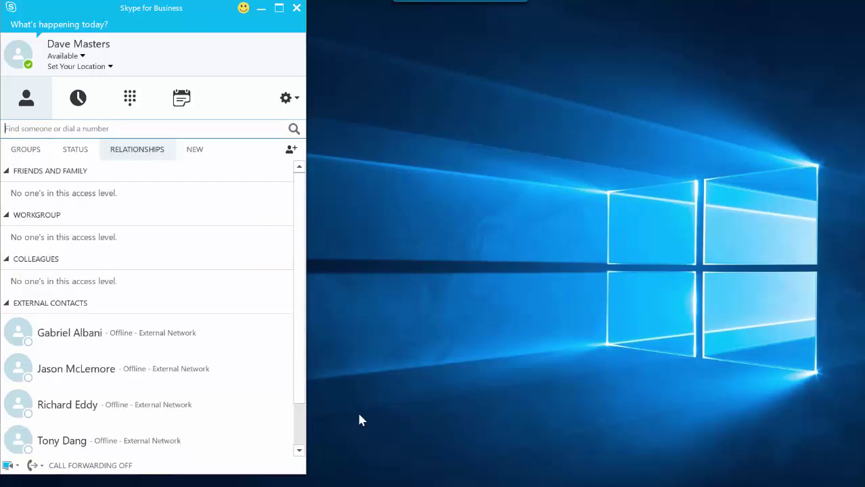
click(123, 130)
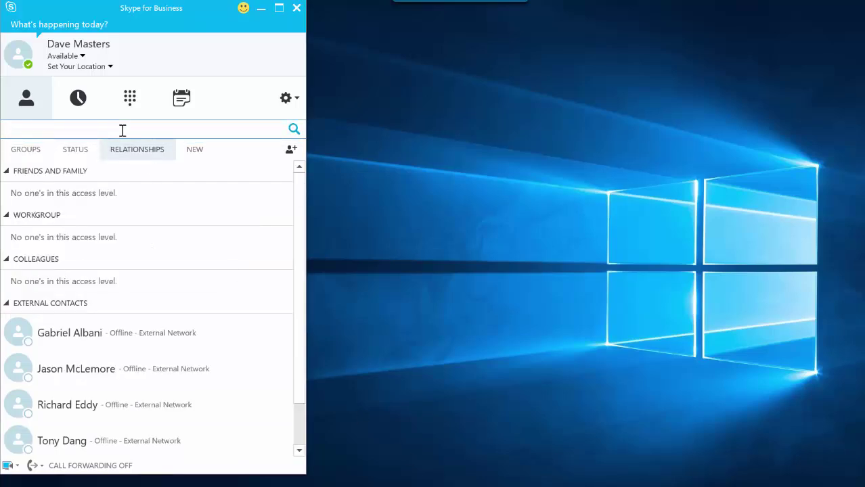
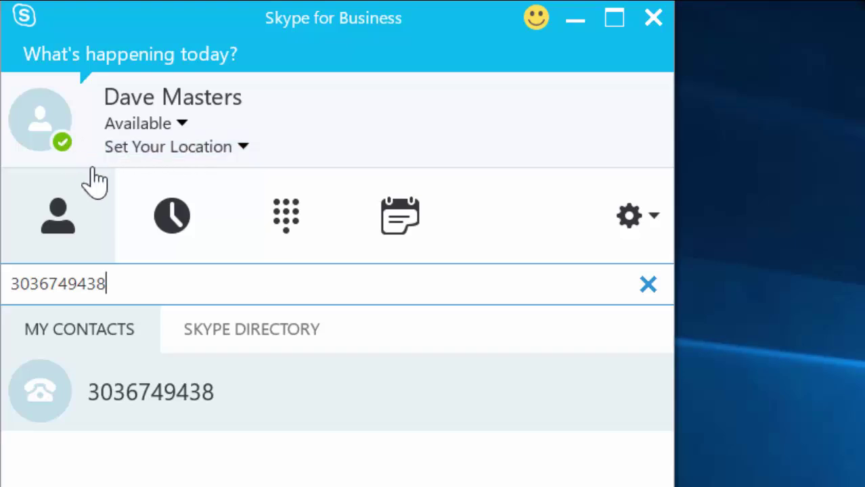
right_click(184, 396)
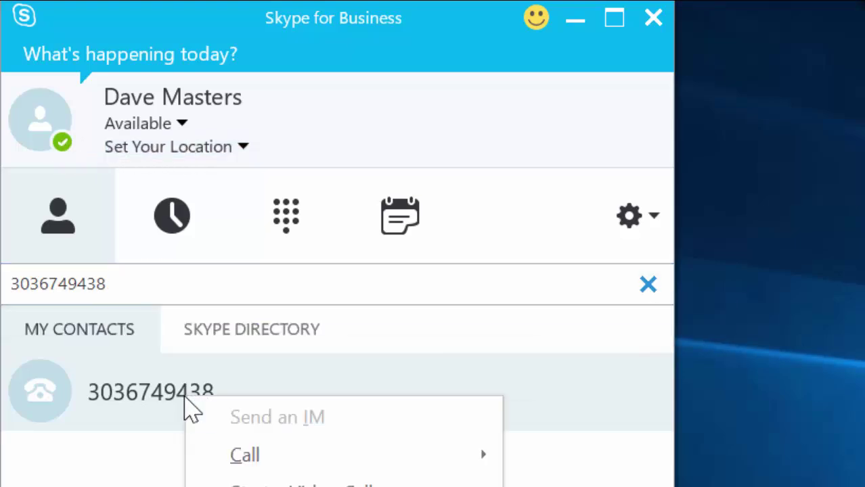
mouse_move(415, 455)
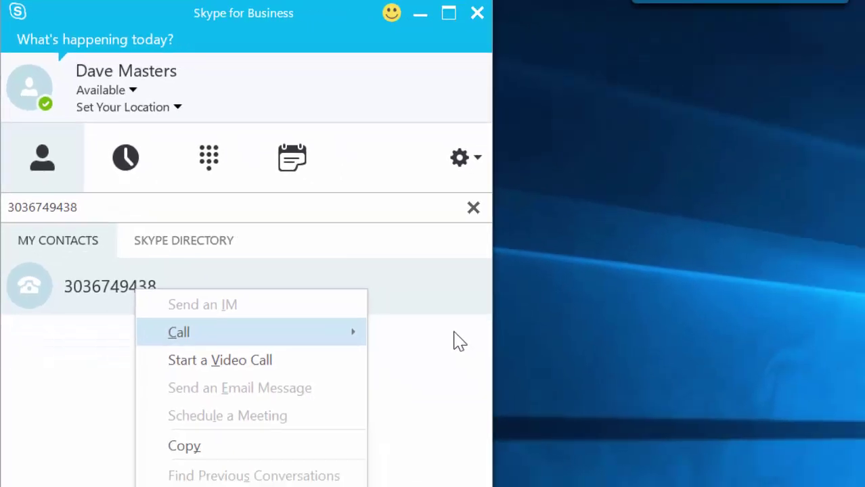
click(460, 342)
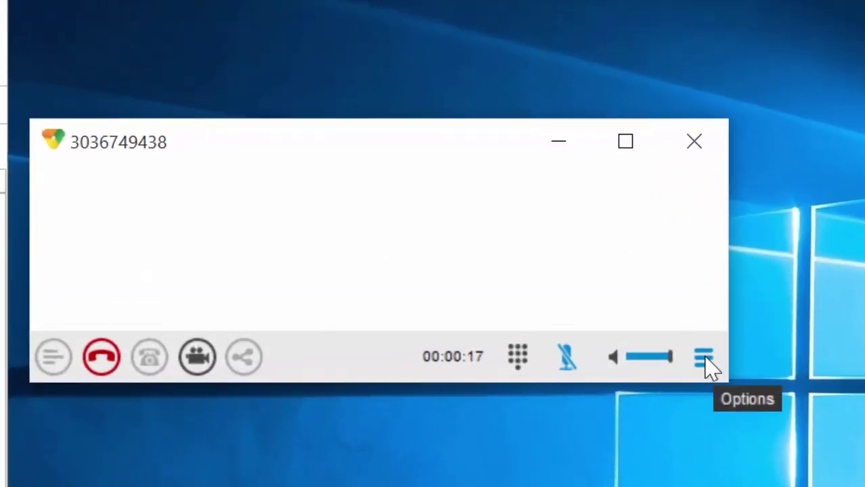
Put the call on hold, resume it, then bring up Transfer to > New.
click(704, 360)
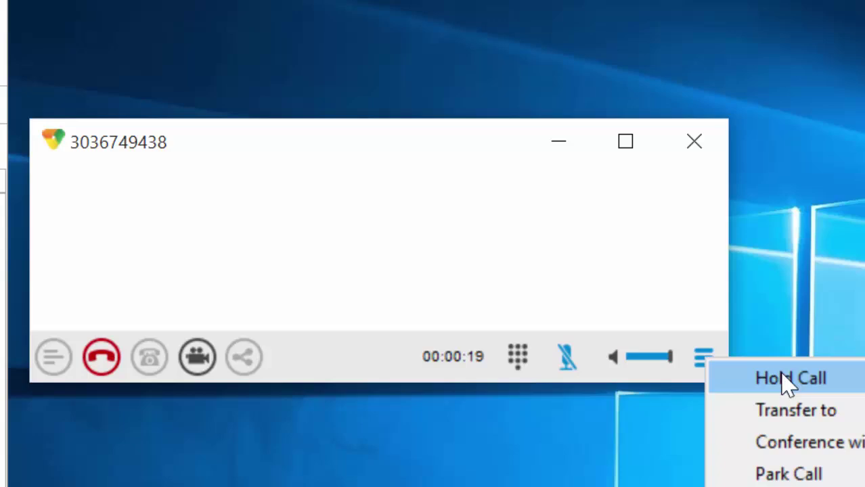
click(787, 379)
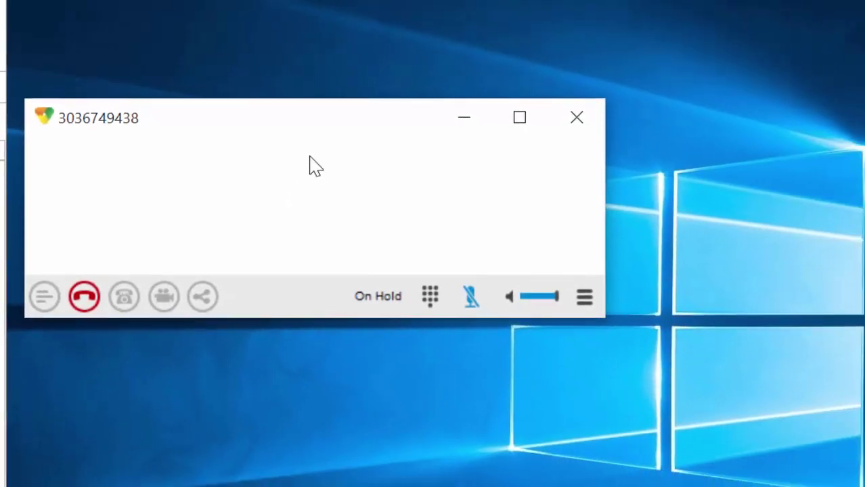
click(585, 298)
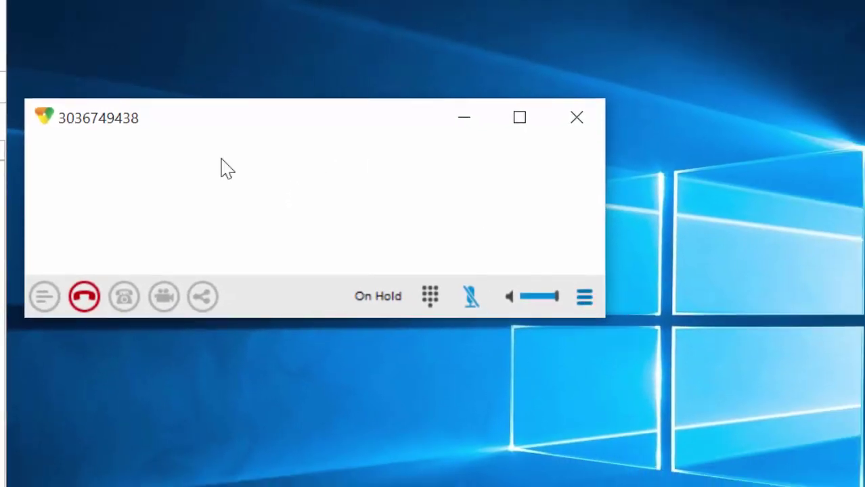
click(629, 321)
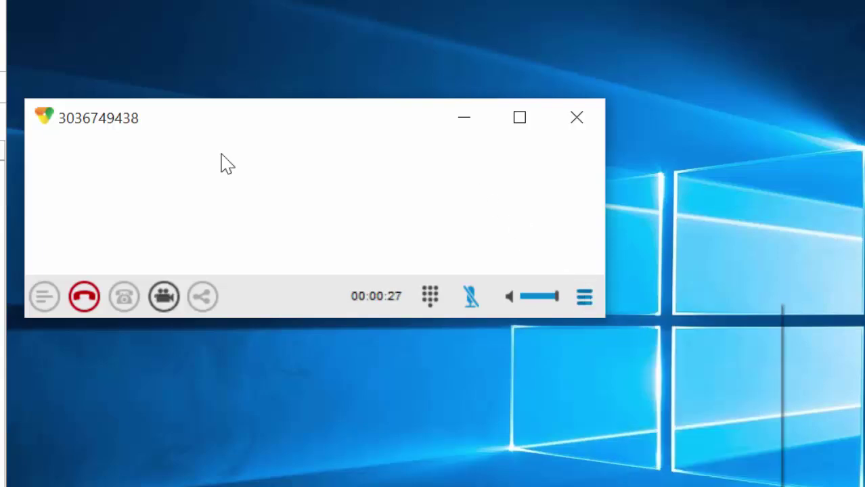
click(586, 299)
mouse_move(652, 340)
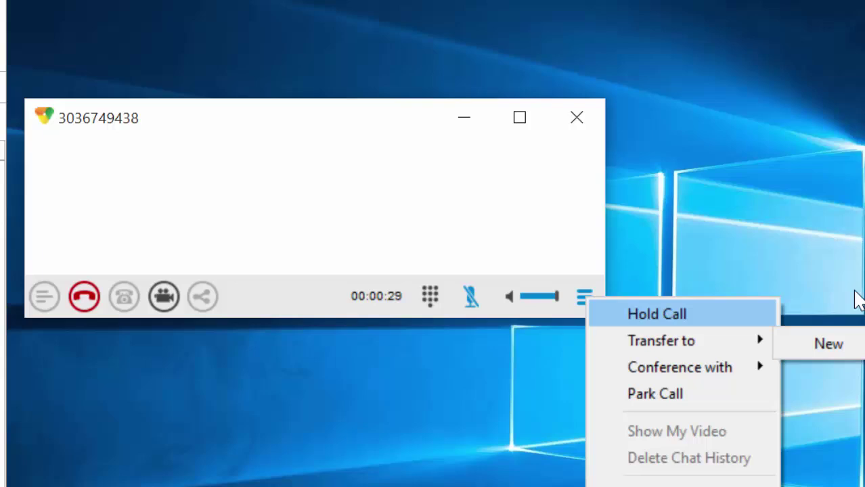
Start transferring the call to a new number, entering extension 3397 as destination.
click(828, 345)
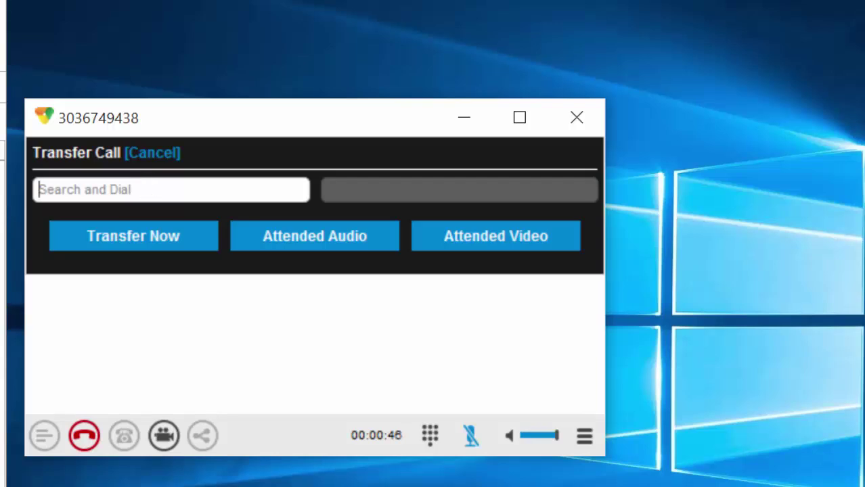
text(339)
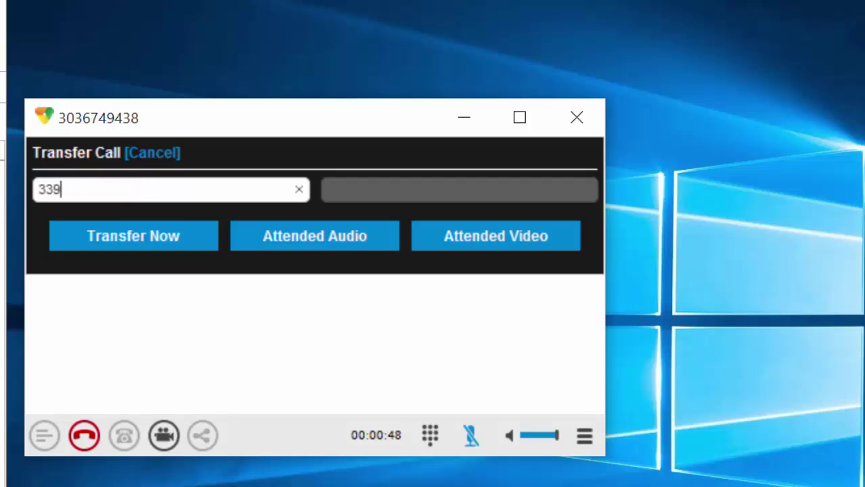
text(7)
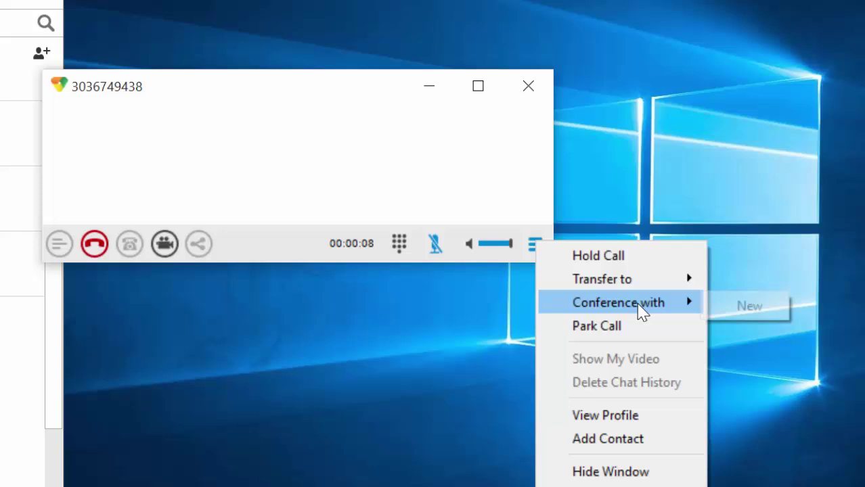
Conference extension 3397 into the outside call and mute the microphone.
mouse_move(708, 306)
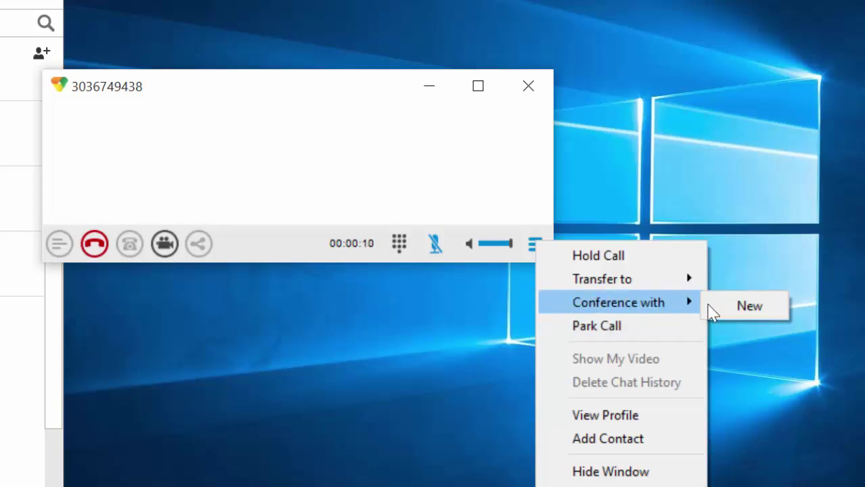
click(754, 310)
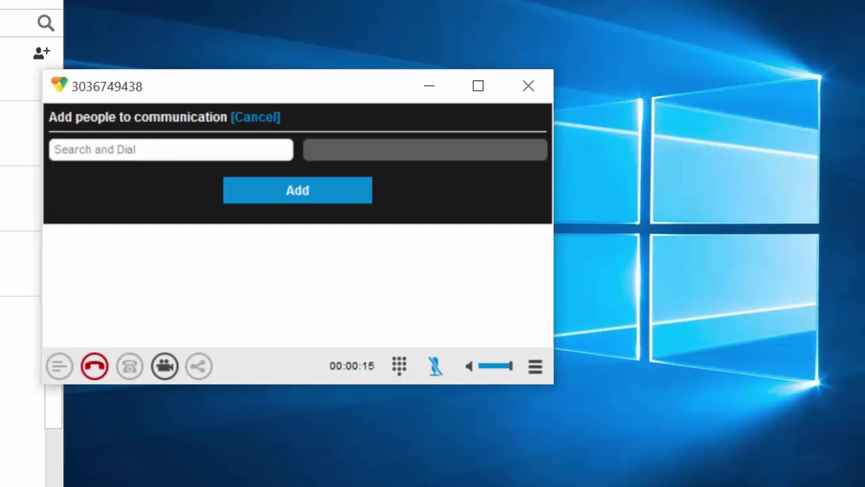
text(3397)
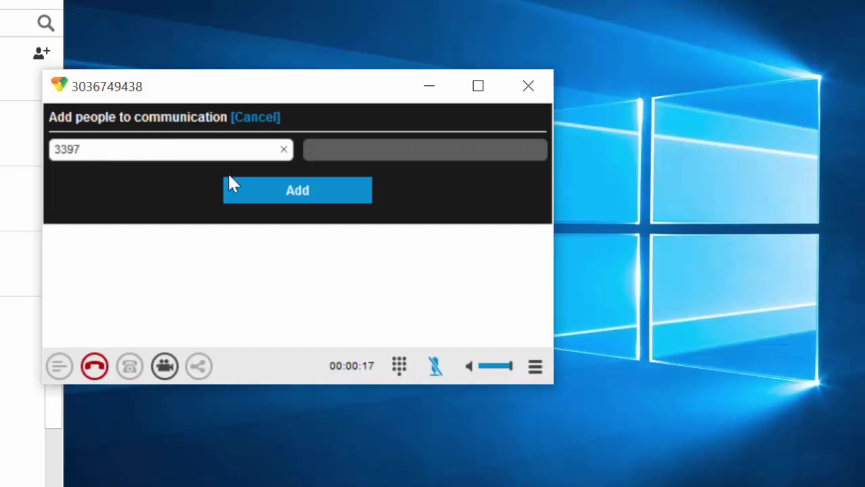
click(298, 195)
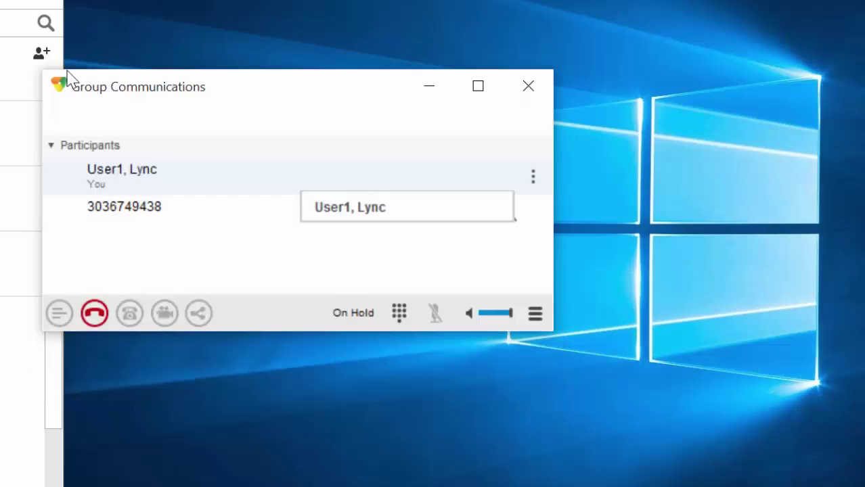
click(435, 312)
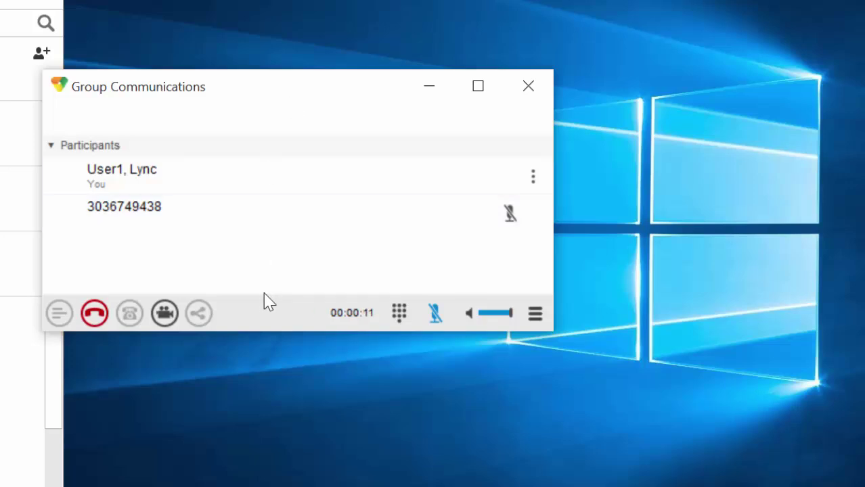
click(534, 316)
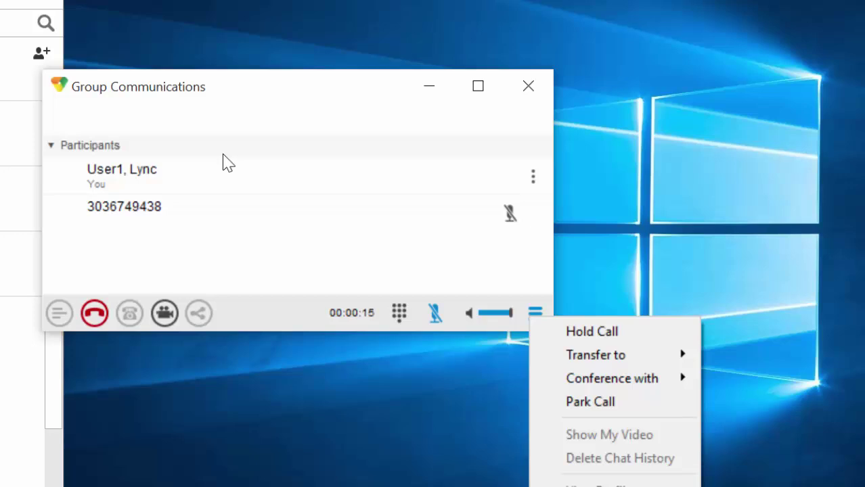
mouse_move(623, 379)
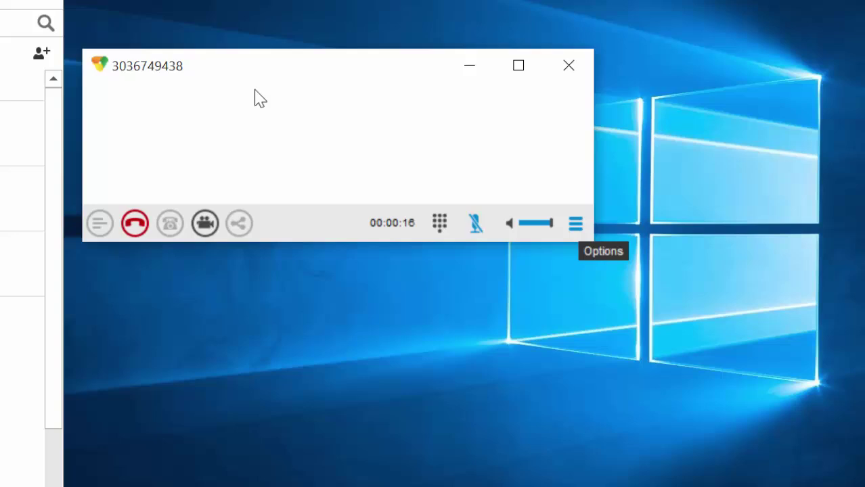
Park the outside call on extension 3397.
click(575, 223)
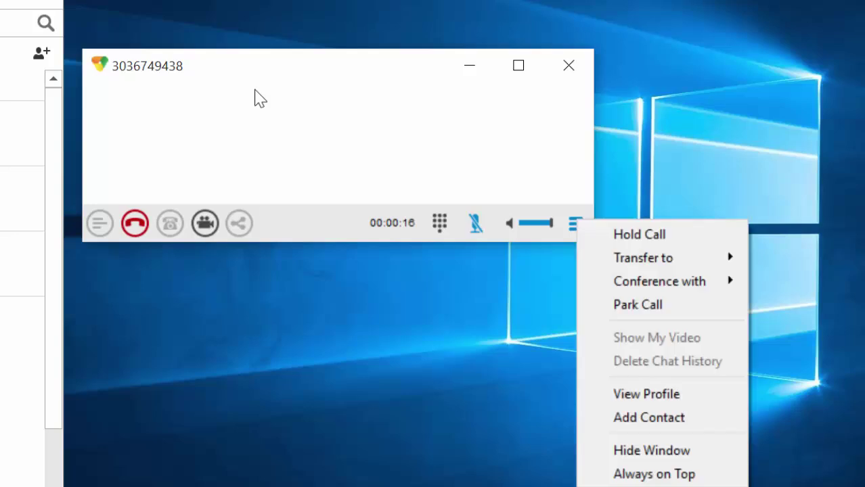
click(640, 306)
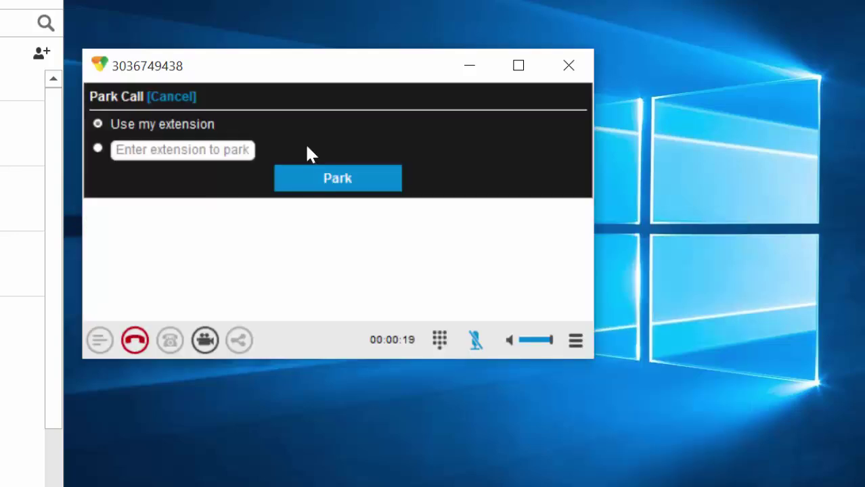
click(99, 151)
text(3397)
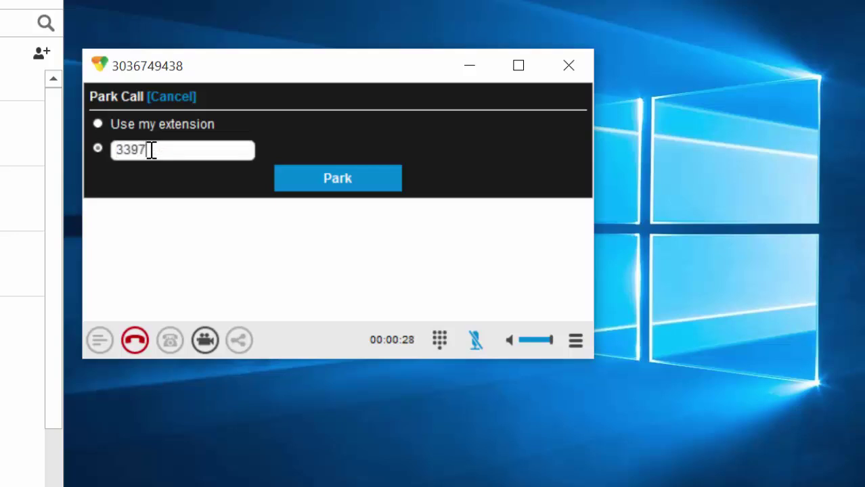
click(333, 186)
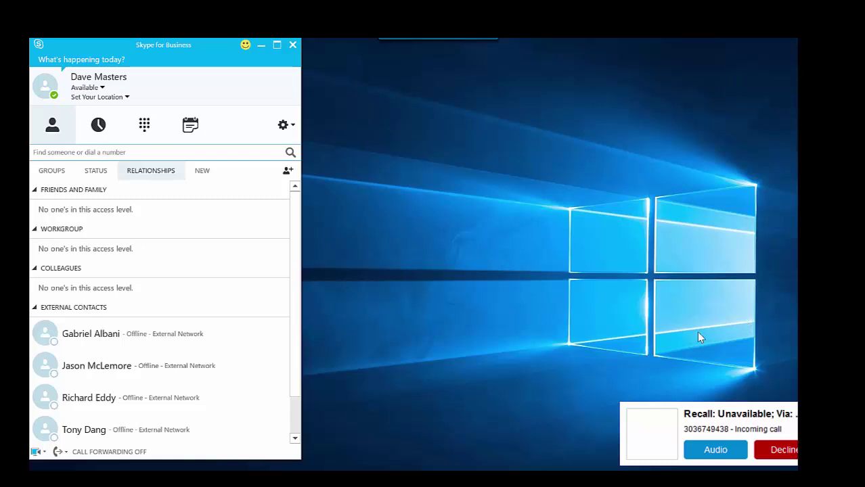
Answer the recalled parked call as audio from the incoming notification.
click(716, 450)
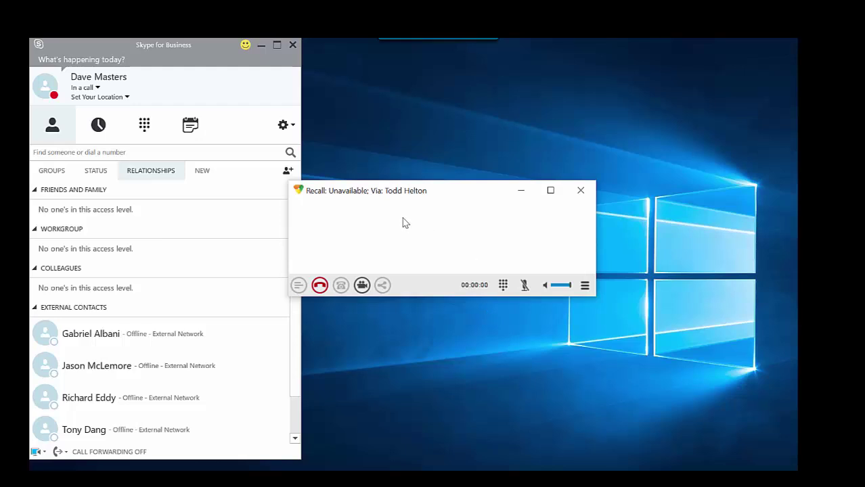
Park the recalled call again on extension 3397.
click(585, 285)
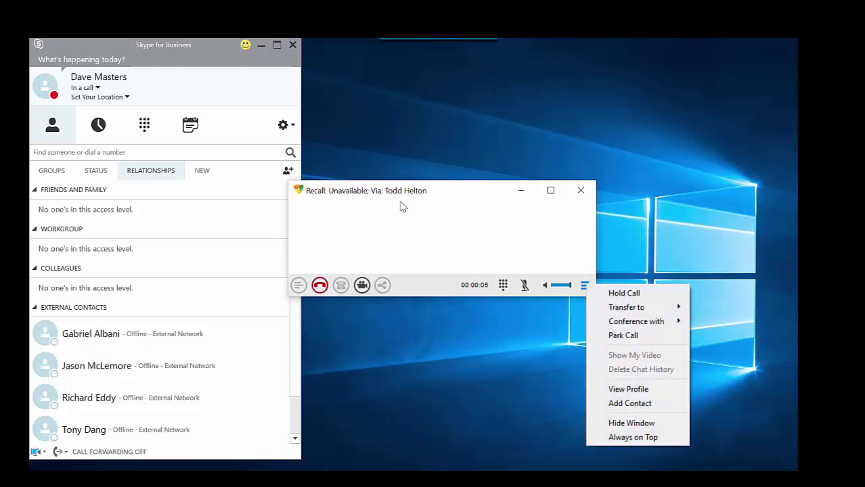
click(635, 335)
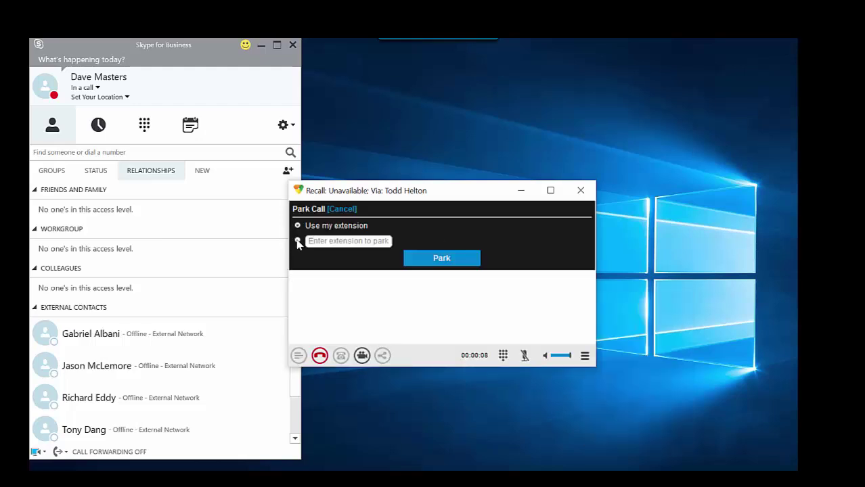
click(297, 241)
text(3397)
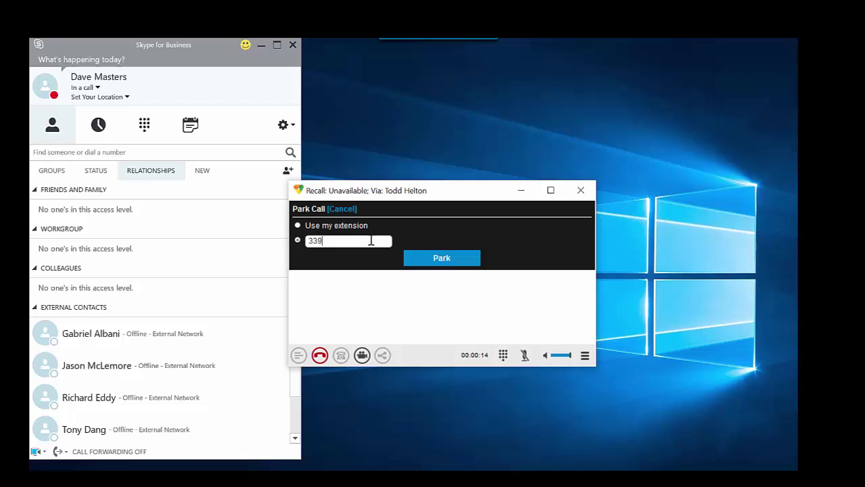
click(442, 259)
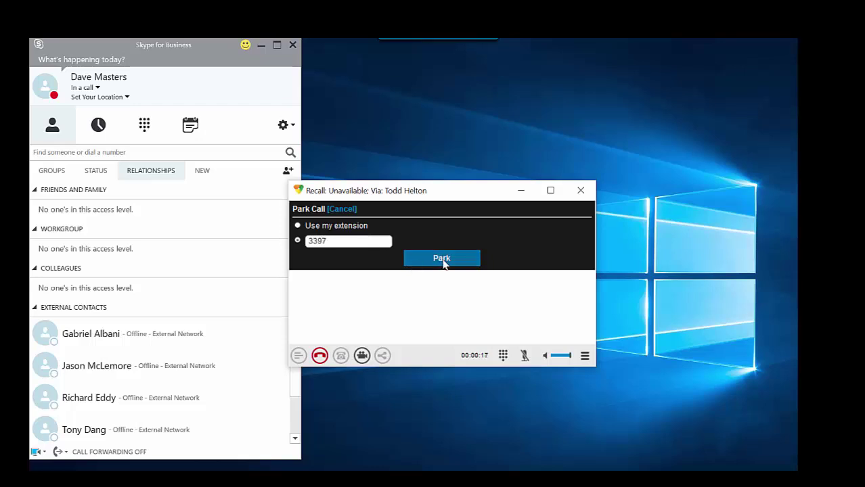